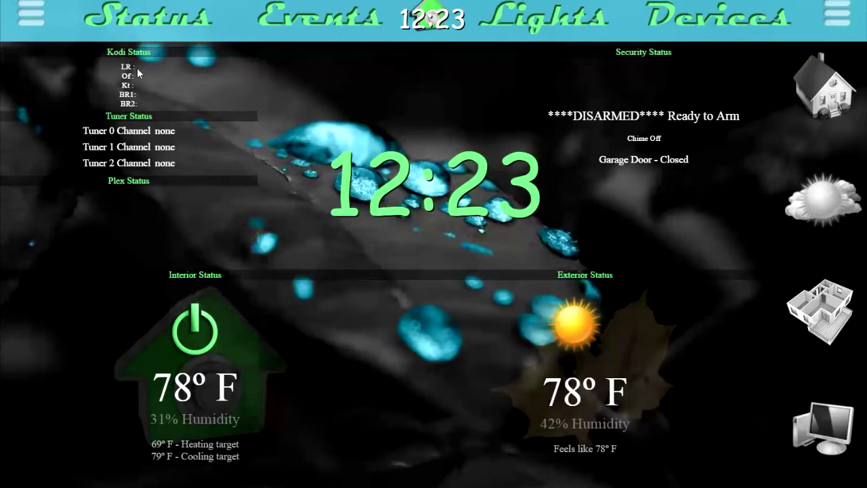
Check the LR status and heating/cooling target readouts, then open the weather page
drag(117, 68, 138, 68)
click(144, 84)
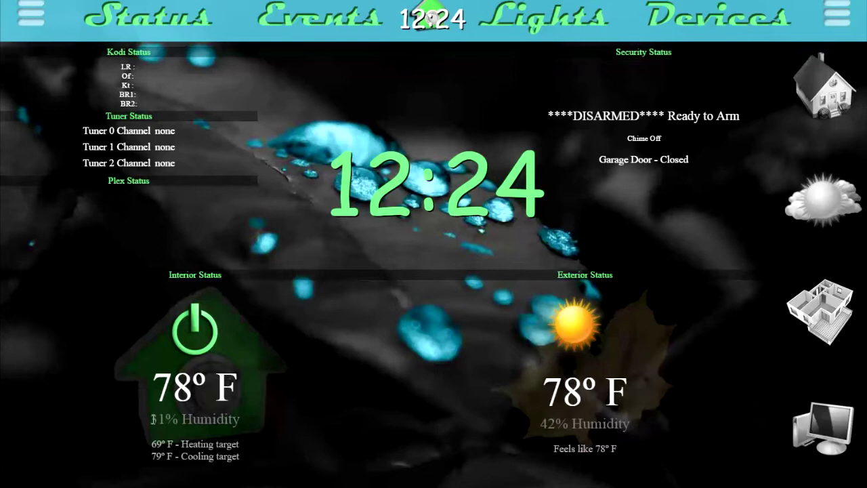
drag(155, 445, 249, 464)
click(249, 464)
click(816, 193)
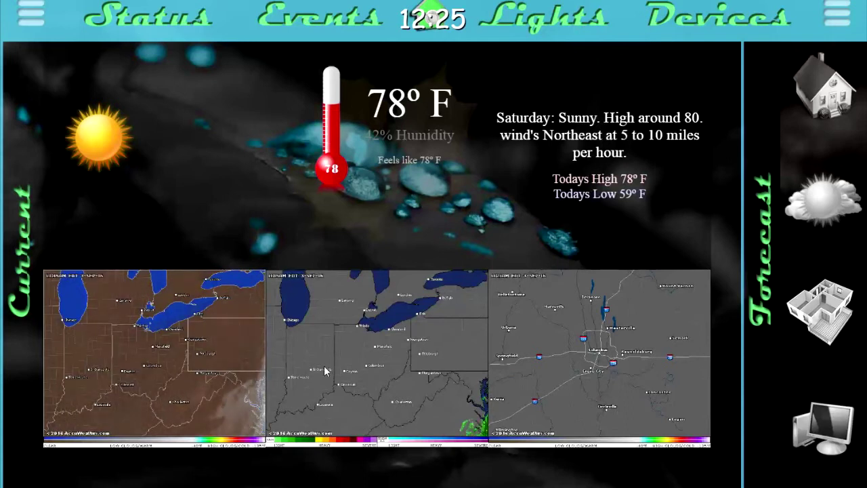
View the seven-day forecast, then return to the current weather conditions
click(751, 232)
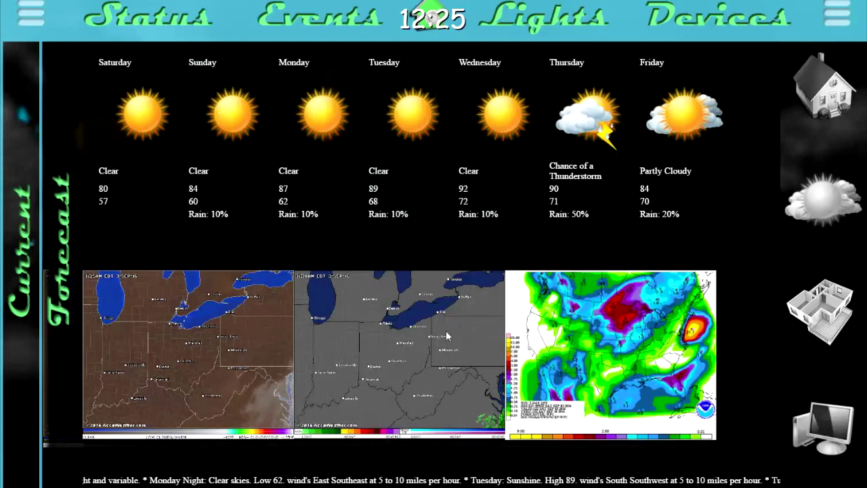
click(68, 277)
Open the floor plan showing room readings of 71°, 80° and 78°
click(816, 318)
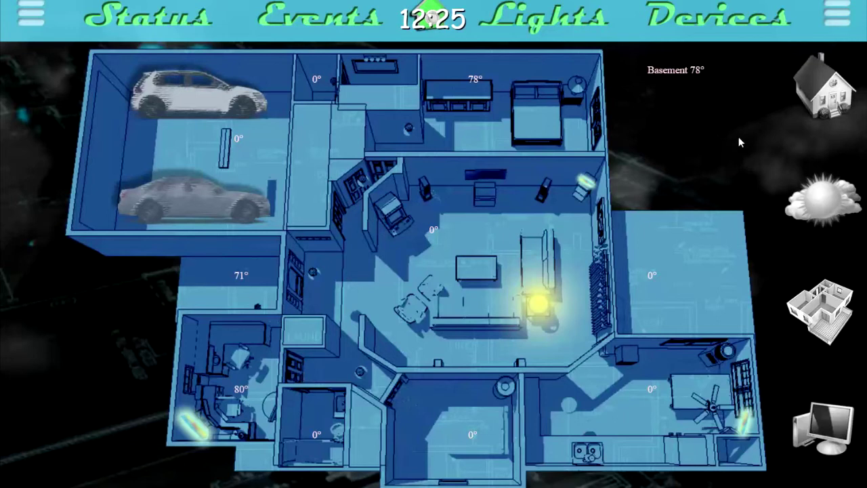
Highlight the bottom-left floor-plan room, then open the Network Status table
click(244, 363)
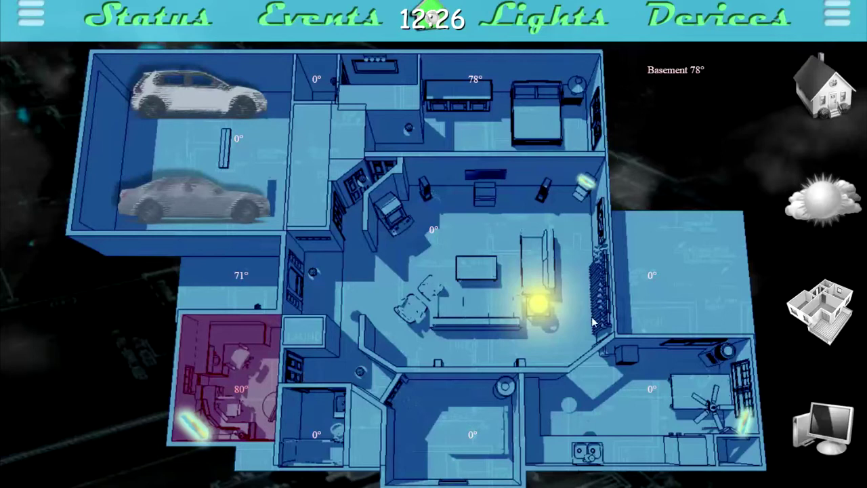
click(813, 441)
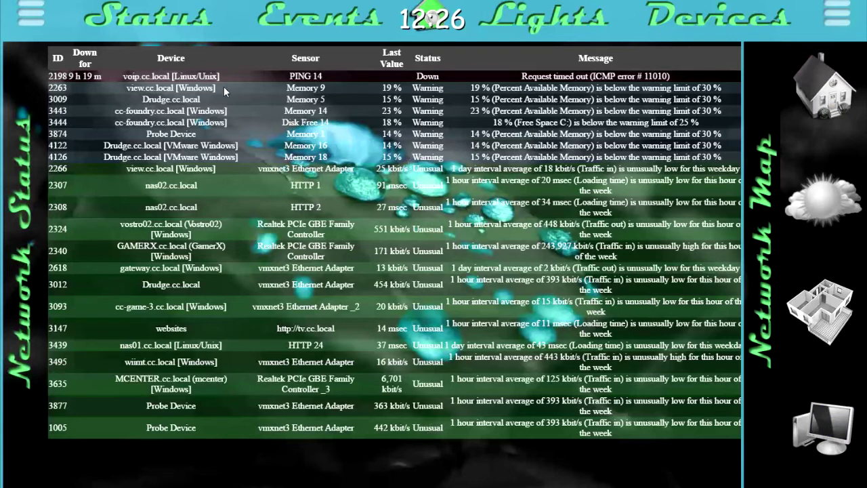
Inspect the voip.cc.local entry and the network map, then open the Events scenes page
drag(123, 76, 223, 76)
click(255, 143)
click(754, 285)
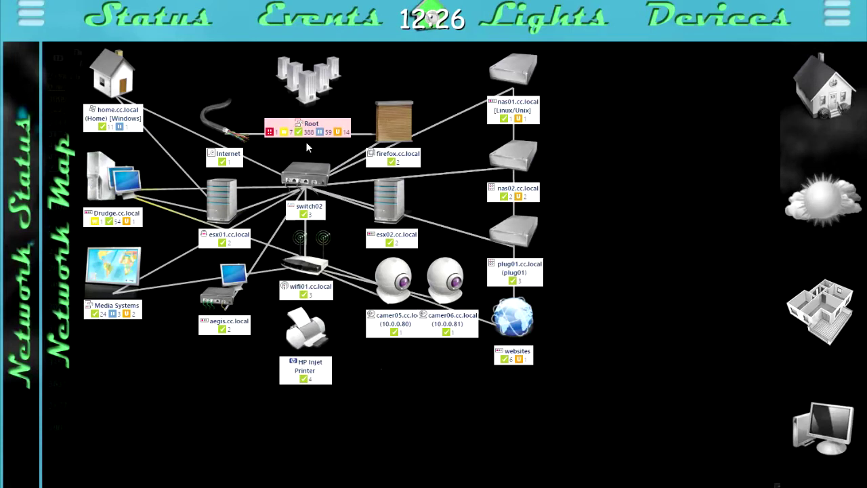
mouse_move(269, 134)
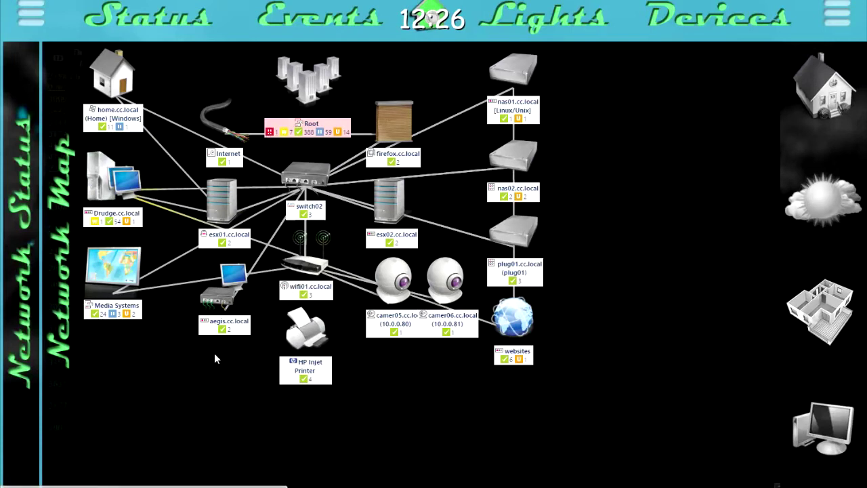
click(37, 185)
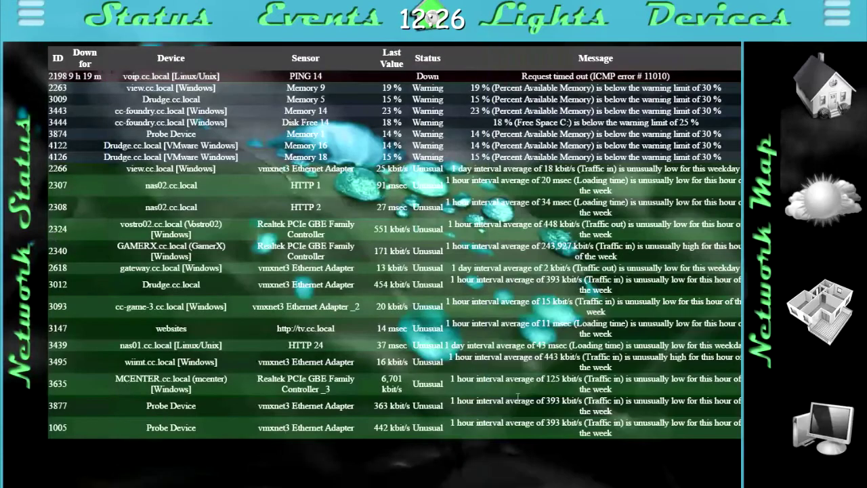
click(320, 24)
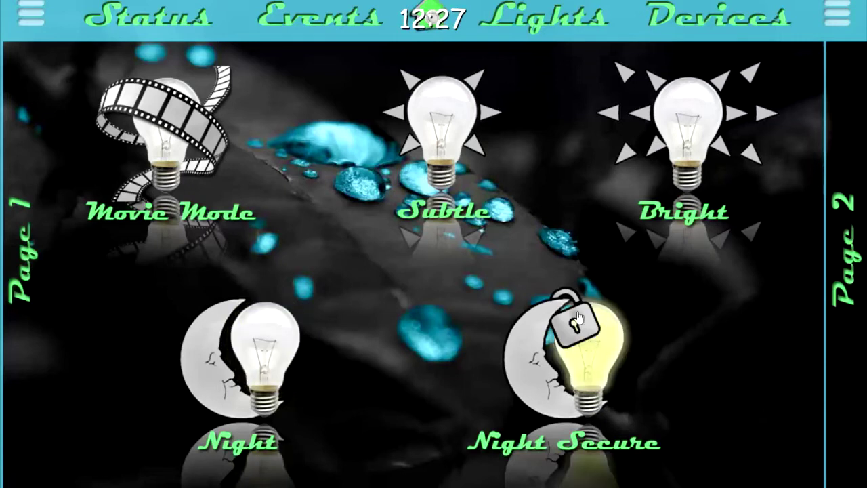
Browse both scene pages, then open the 1st Floor lights grid
click(840, 288)
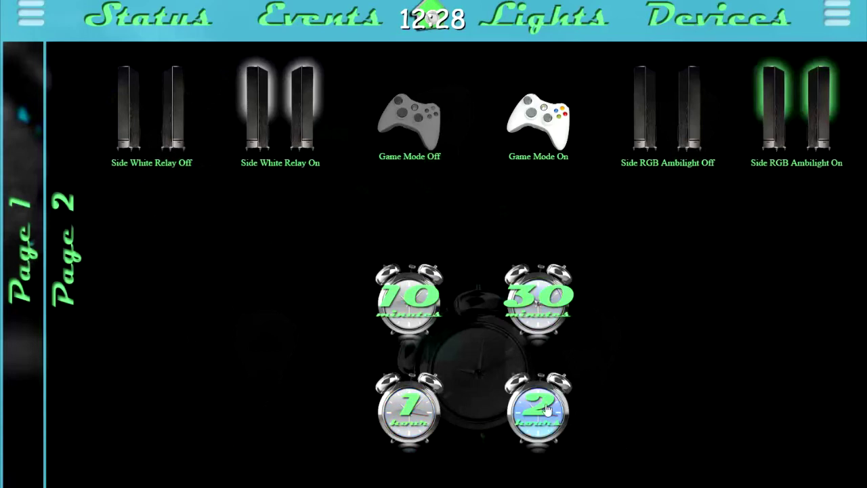
click(34, 268)
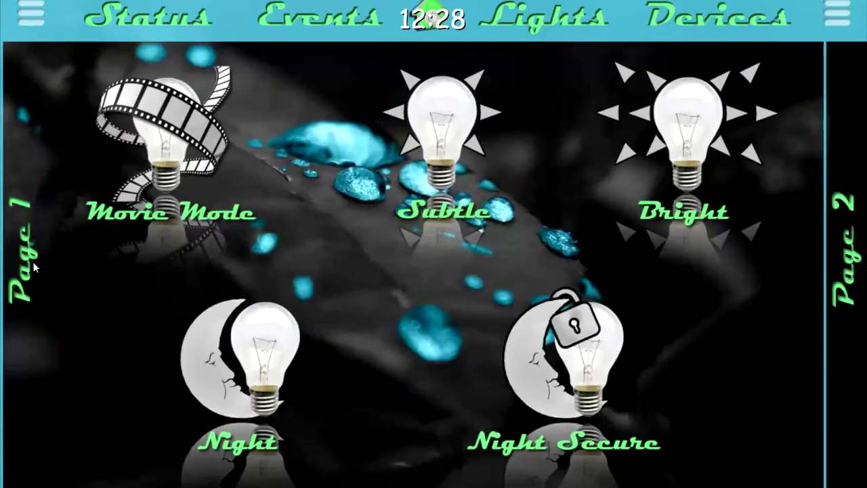
click(549, 20)
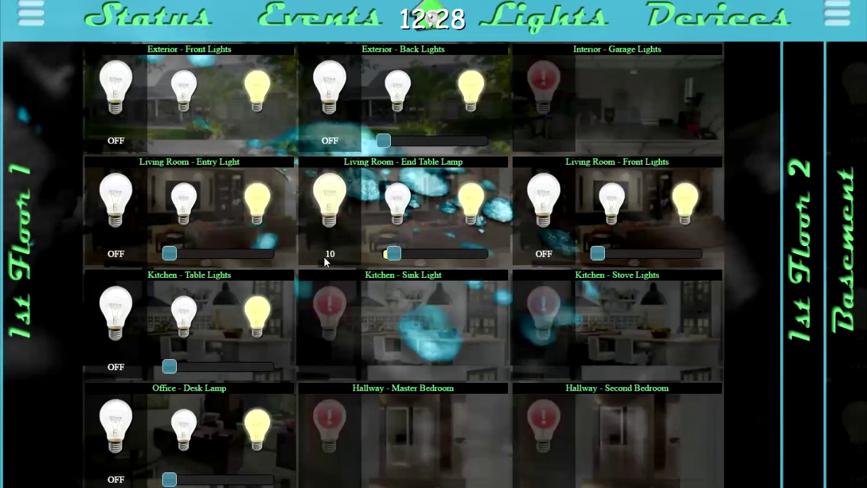
Look through the 1st Floor 2 and Basement lights, then return to 1st Floor 1
click(805, 312)
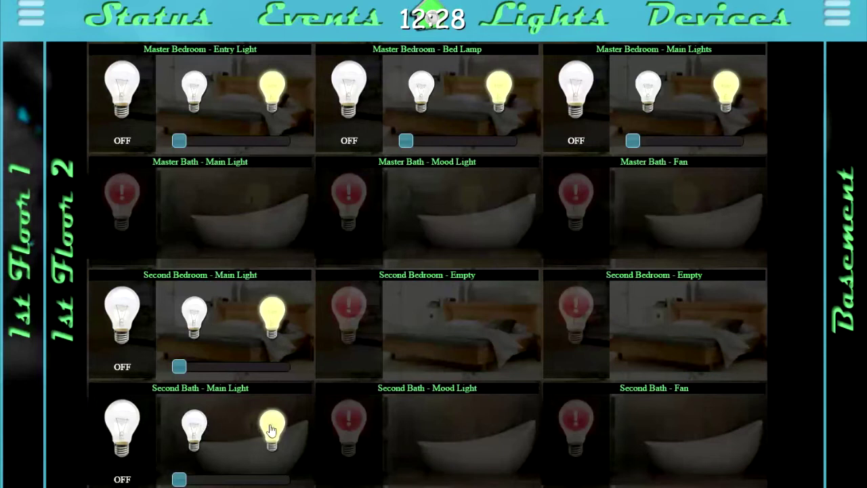
click(851, 251)
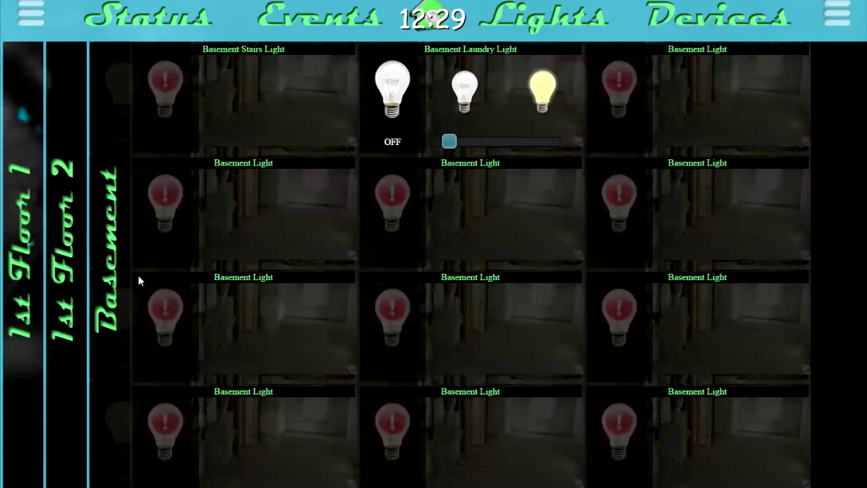
click(28, 274)
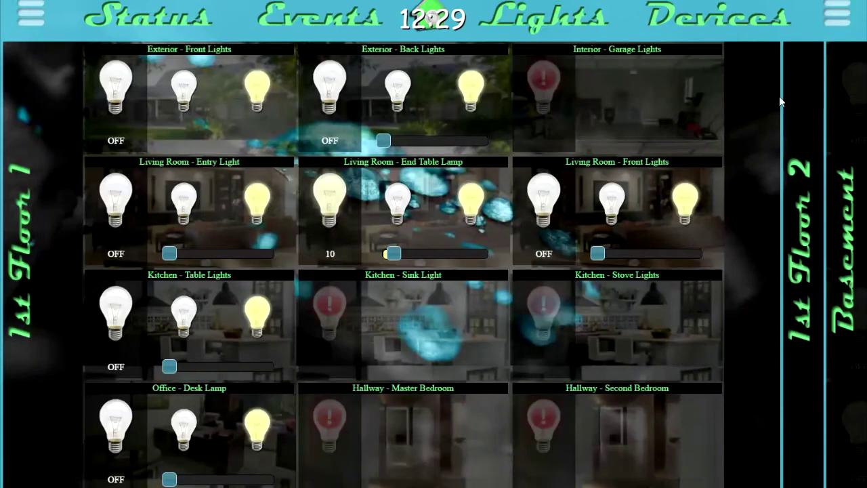
On the Devices lock page, press the Craftsman garage remote button twice
click(733, 24)
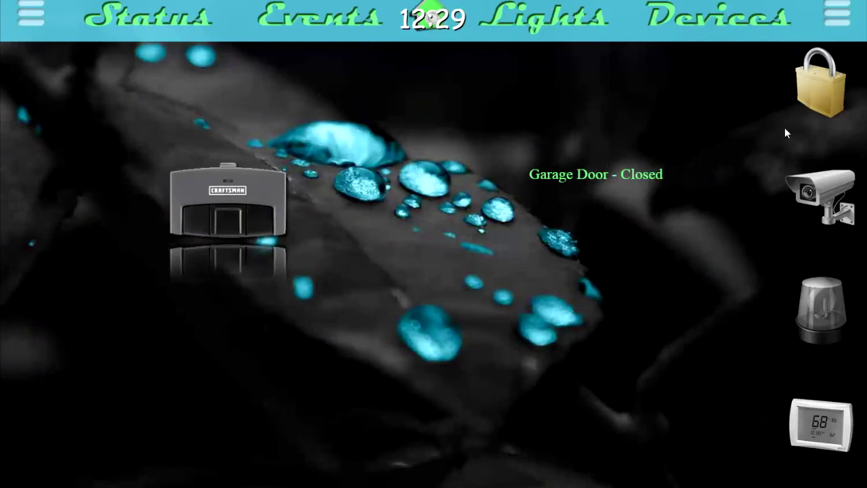
click(816, 90)
click(245, 219)
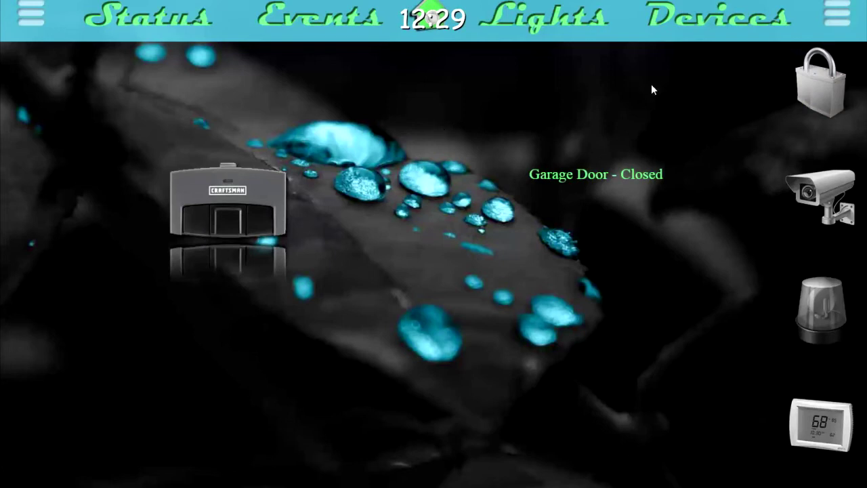
click(246, 211)
View both camera pages, return to the four-camera grid, then open the alarm page
click(808, 196)
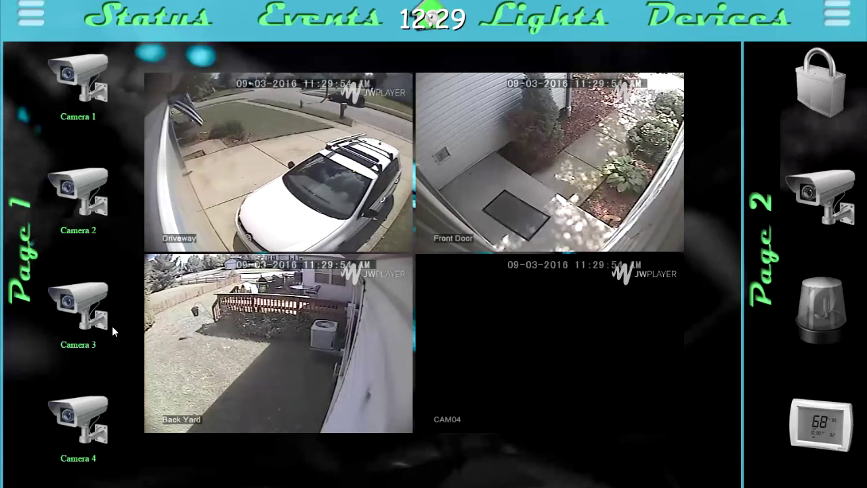
mouse_move(291, 420)
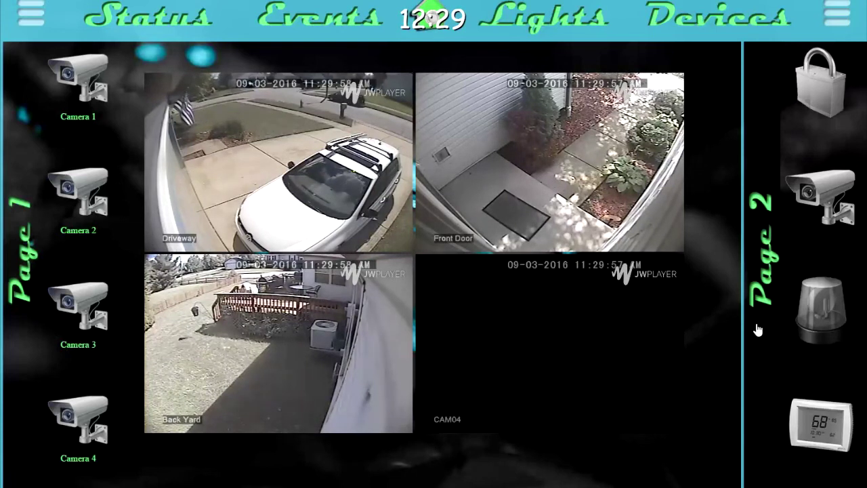
click(725, 271)
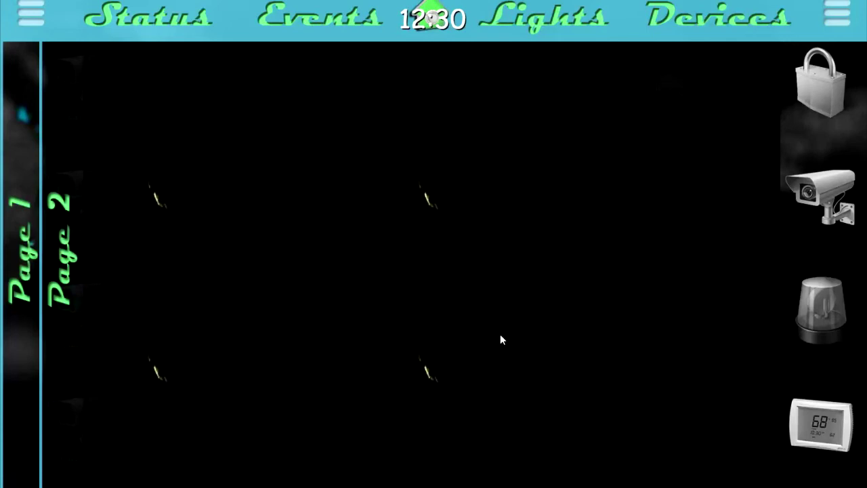
click(34, 235)
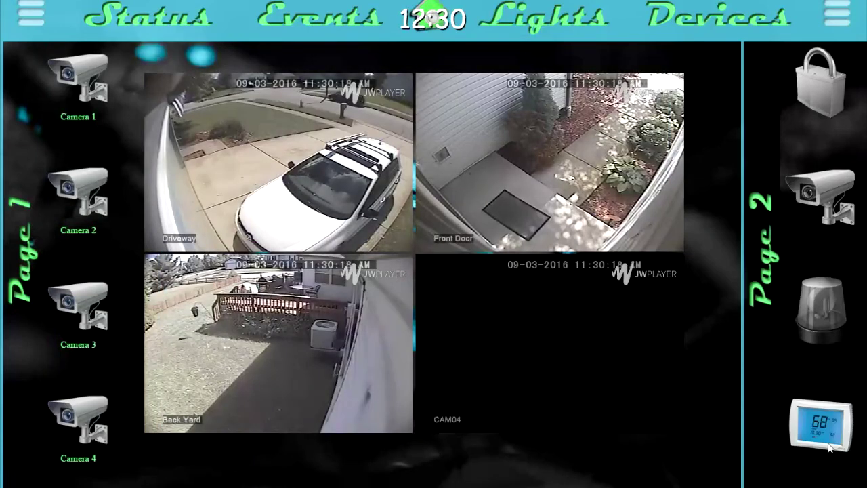
click(821, 324)
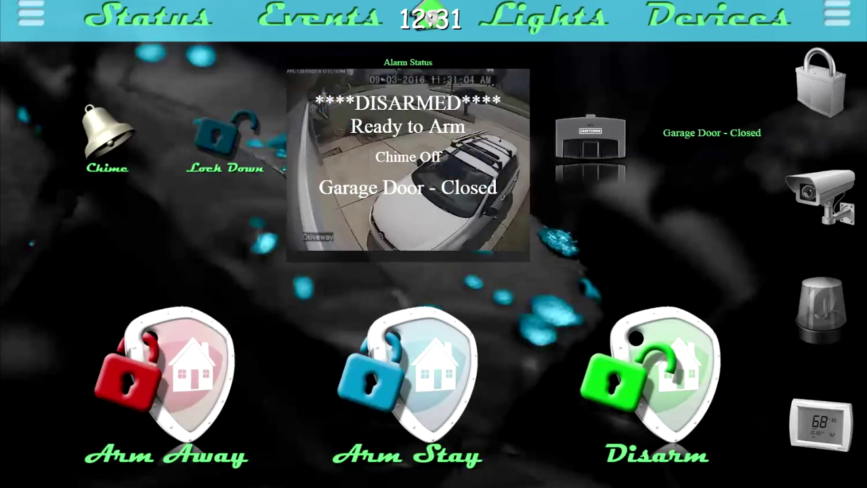
Open the thermostat page: 78° F, Auto mode, 69° F heating and 79° F cooling
click(824, 424)
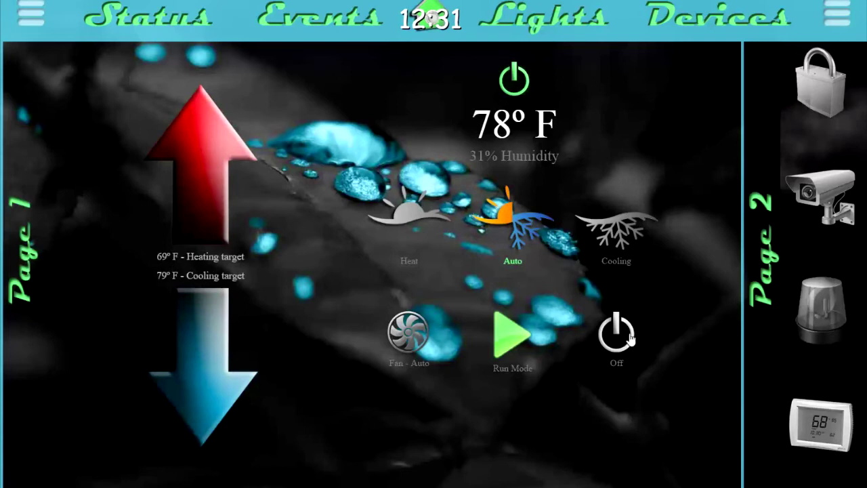
View the interior/exterior readings on Page 2, return to the 78° F Auto thermostat, and show the side panel
click(773, 301)
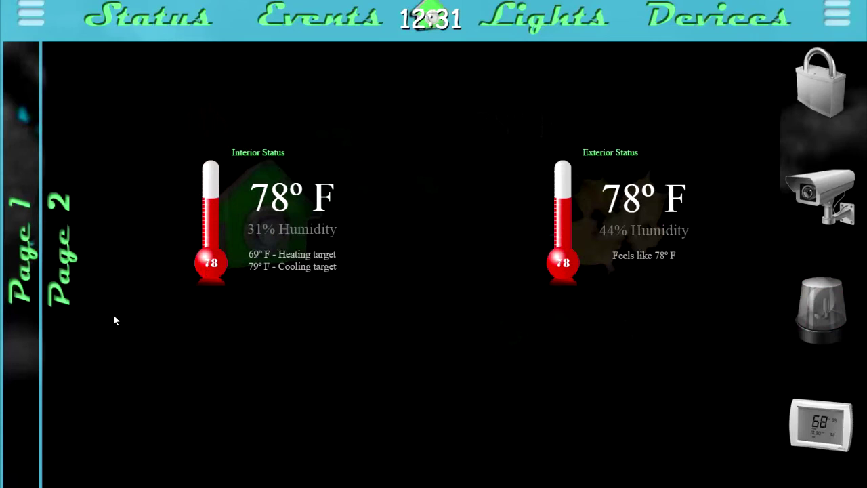
click(32, 249)
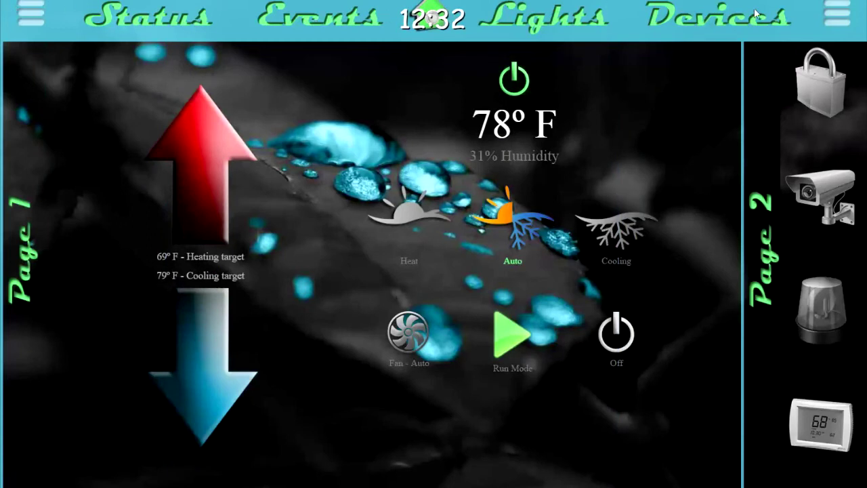
click(36, 18)
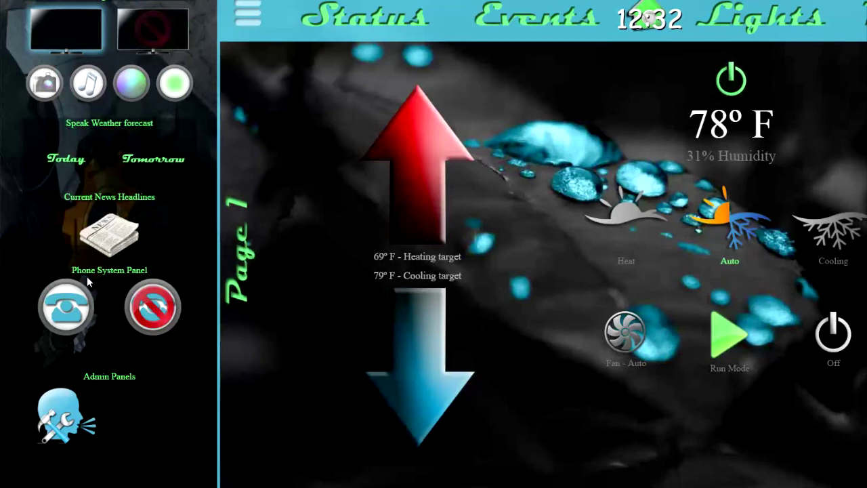
Show the Fox News, CNN and Columbus Dispatch headlines full-screen, then bring the side panel back
click(105, 244)
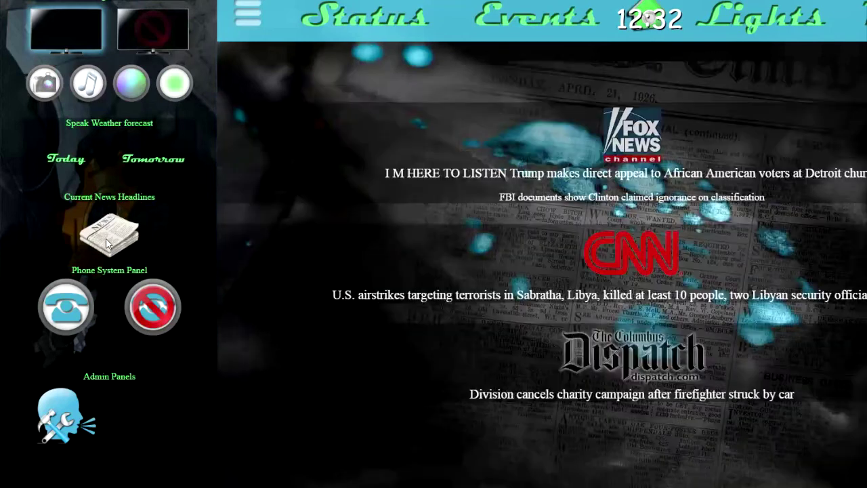
click(256, 72)
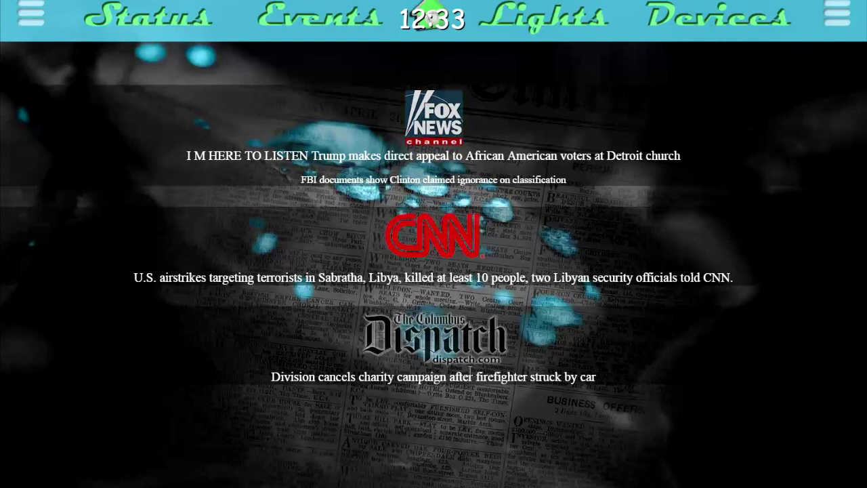
click(25, 17)
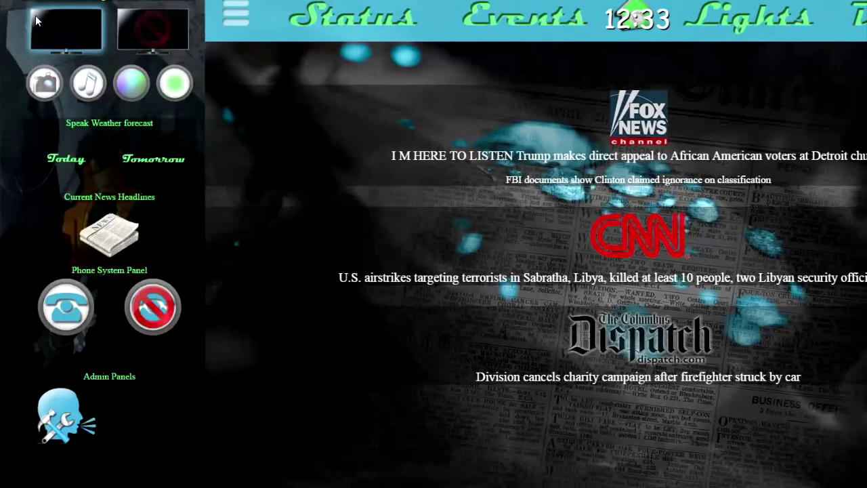